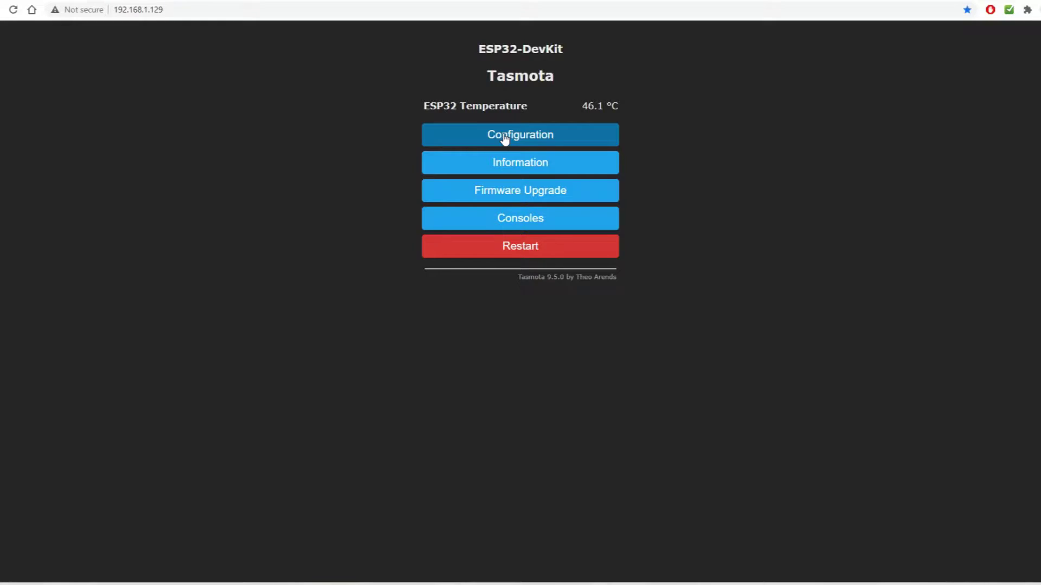
- In Configure Module, set GPIO27 to Relay_i 1
click(506, 138)
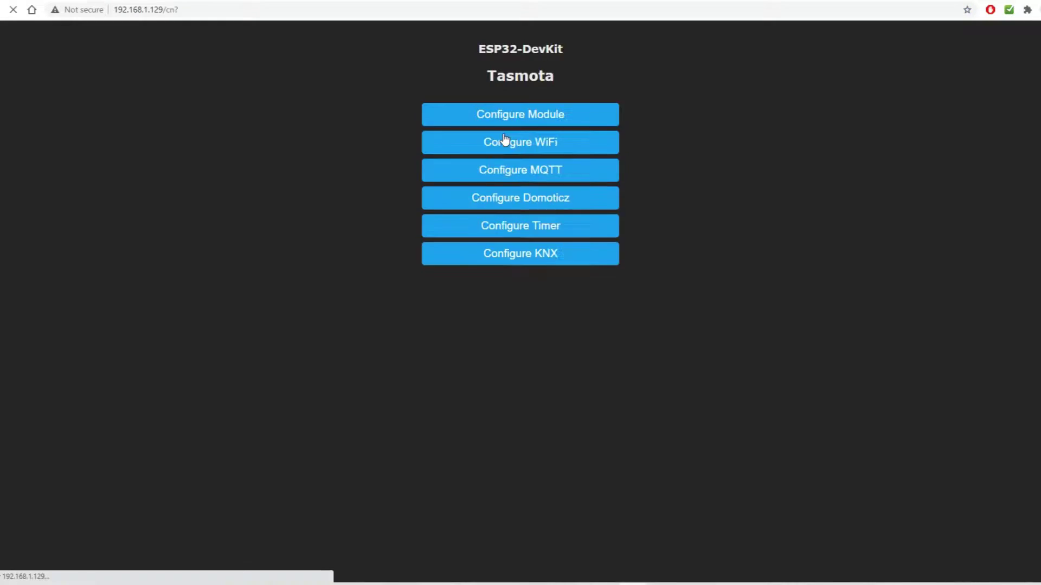
click(529, 124)
scroll(713, 304, down, 3)
click(533, 103)
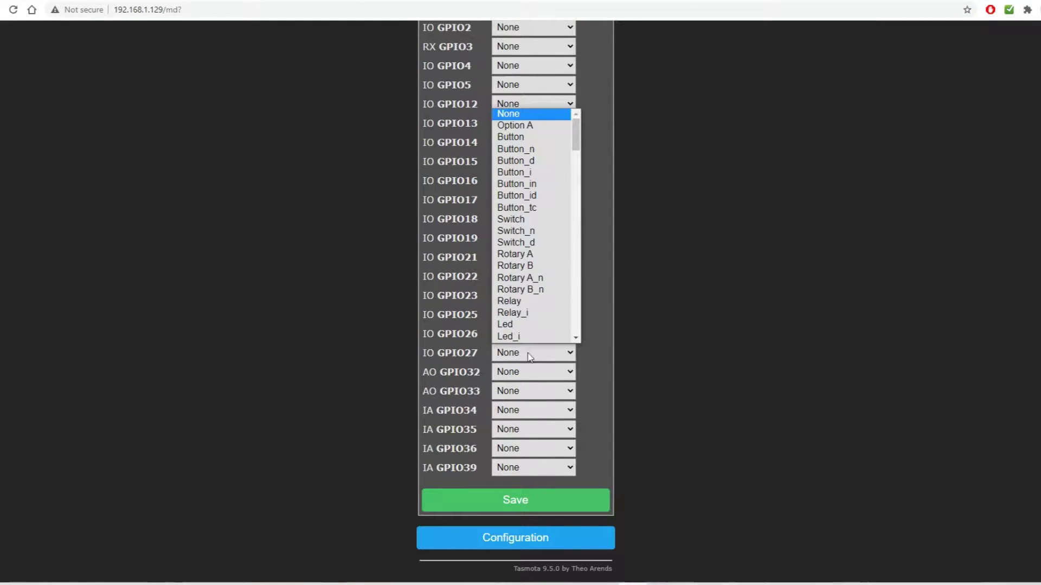
click(515, 313)
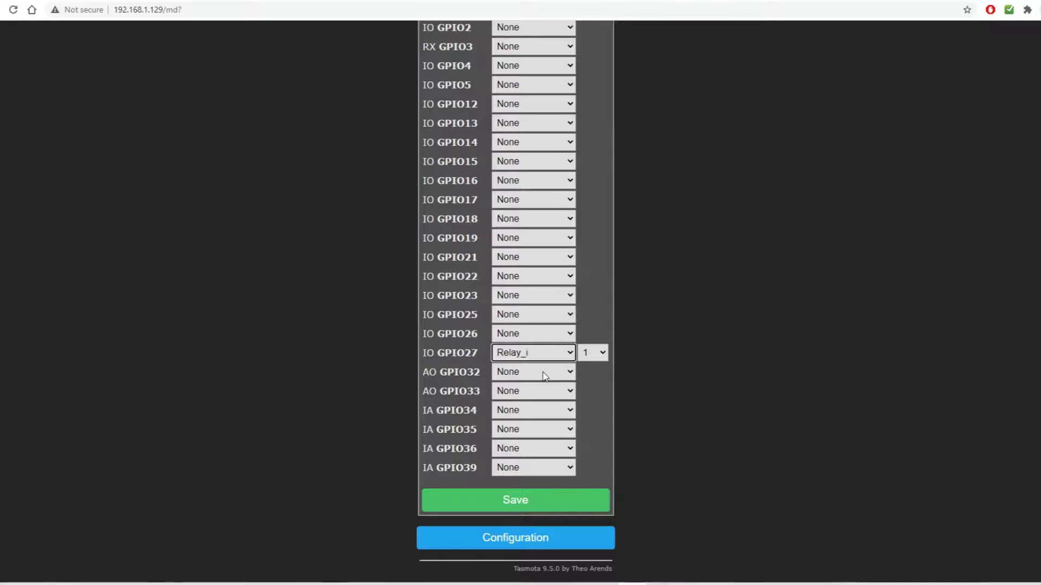
- Assign GPIO25 as Relay_i 2 and GPIO33 as Relay_i 3
click(533, 315)
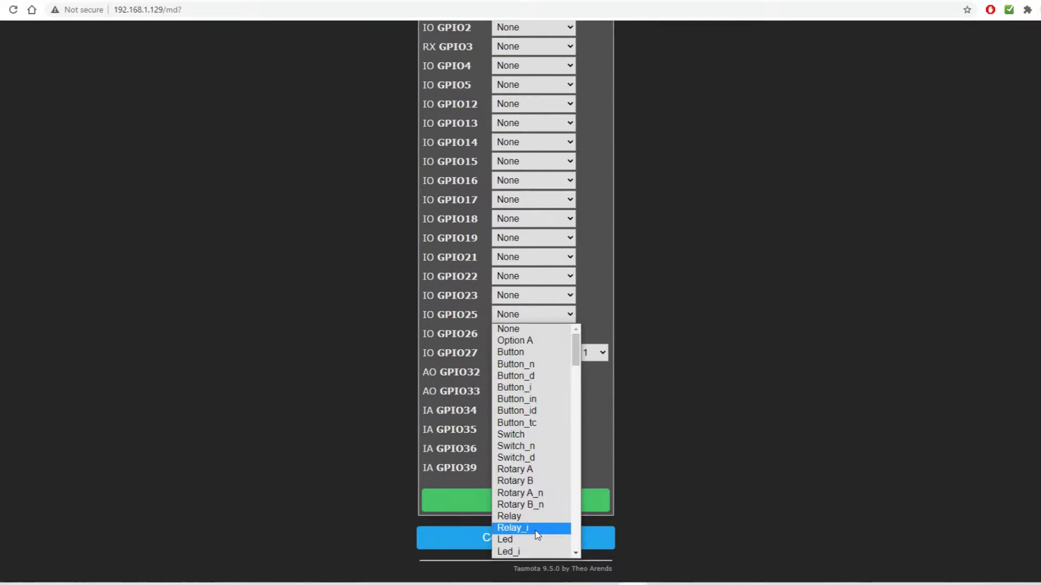
click(511, 525)
click(598, 315)
click(592, 338)
click(542, 391)
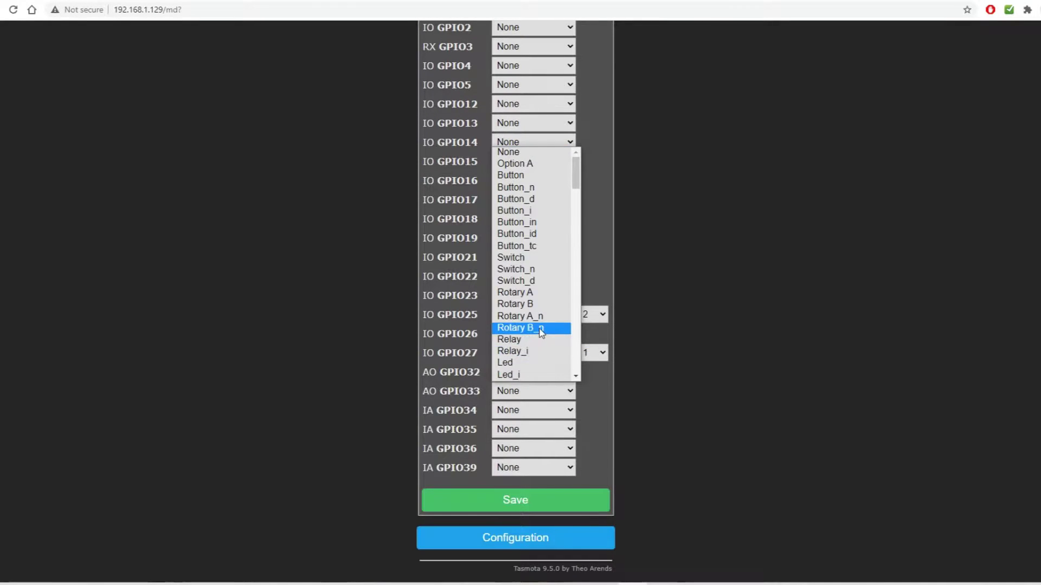
click(531, 354)
click(590, 387)
click(588, 177)
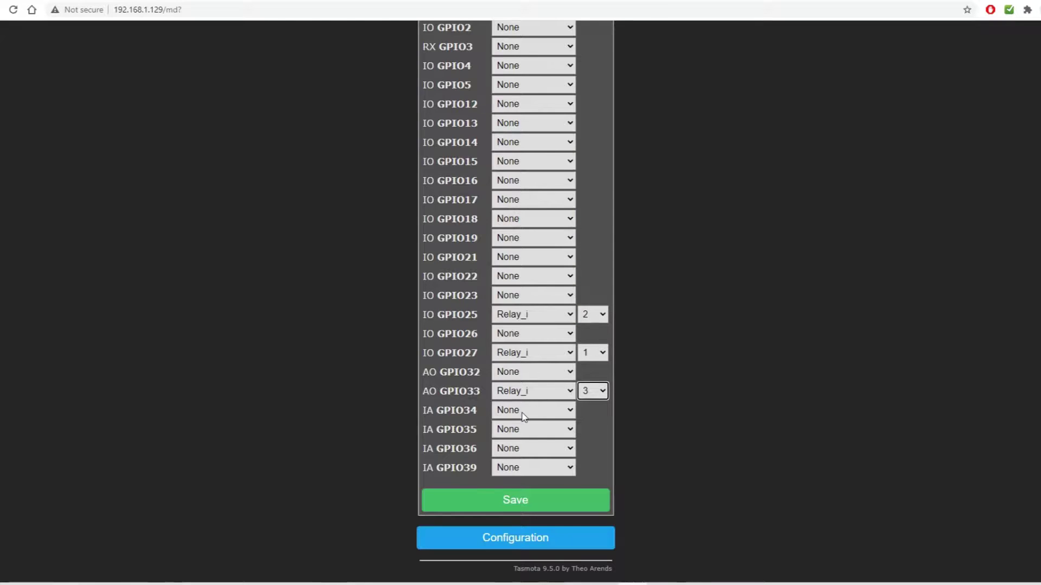
- Make GPIO32 an inverted relay (Relay_i) and pick its index
click(533, 372)
click(540, 310)
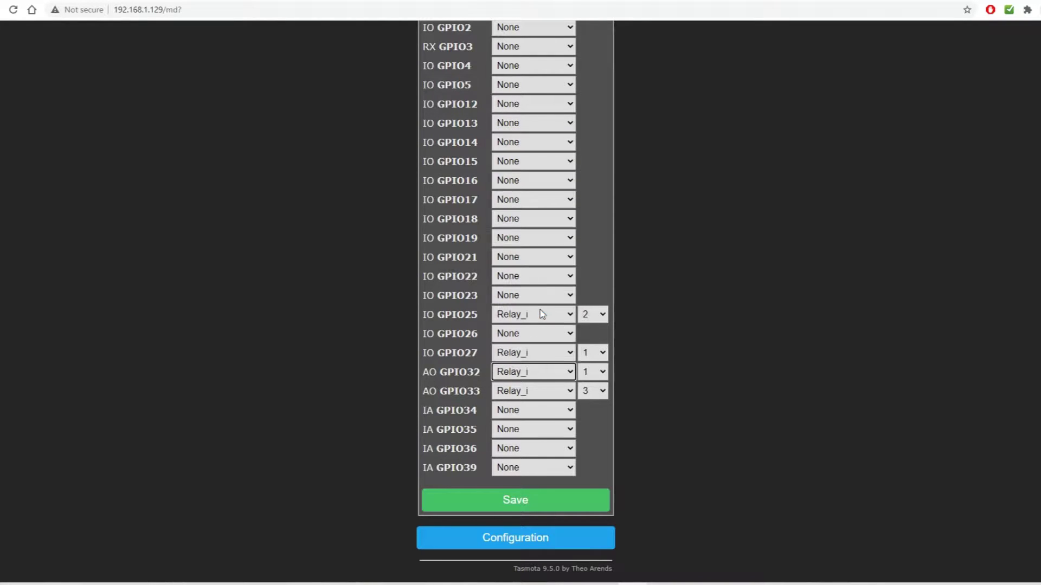
click(593, 372)
- Number GPIO32 as relay 4, and assign GPIO5 as Led 1 and GPIO16 as Button 1
click(586, 167)
scroll(674, 332, up, 3)
click(532, 258)
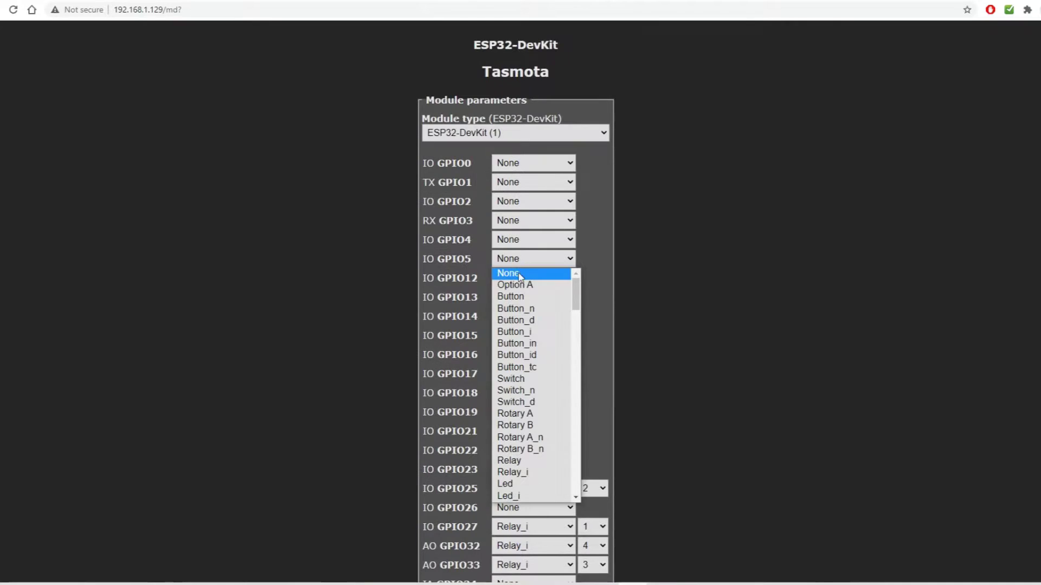
click(522, 485)
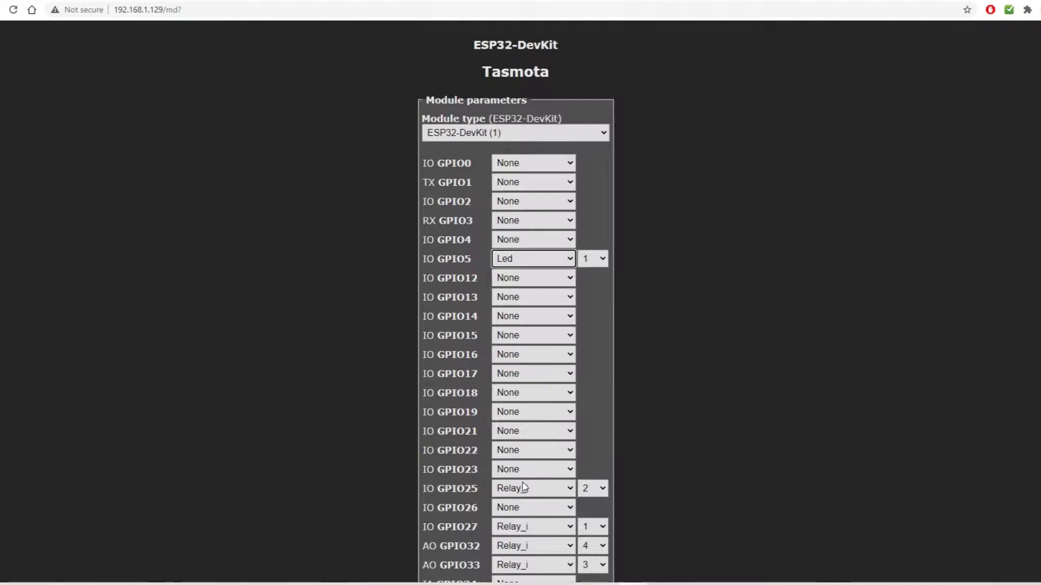
click(540, 355)
scroll(536, 268, down, 1)
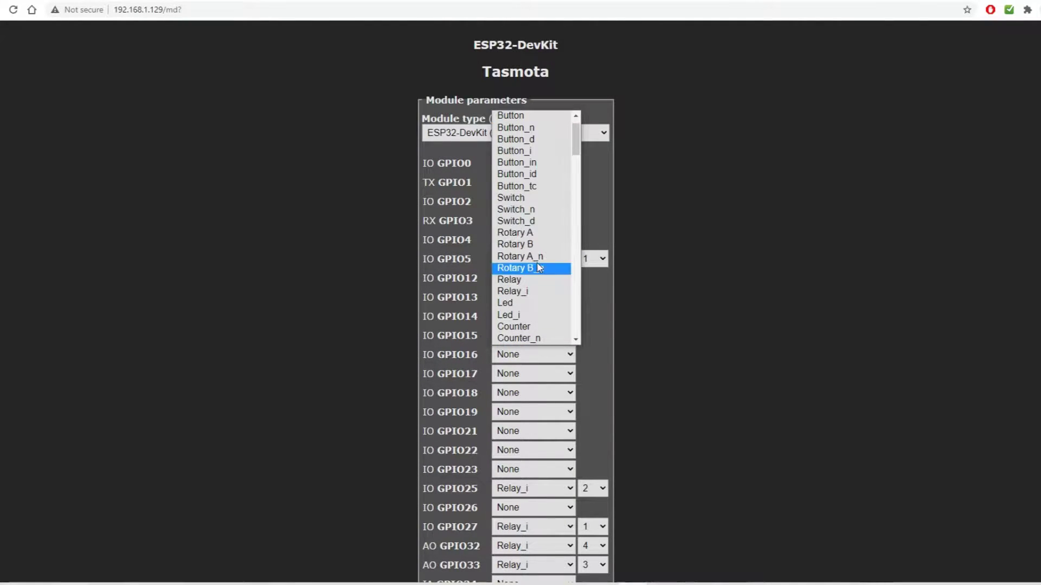
click(536, 116)
- Assign GPIO15 as Led 2 and GPIO19 as Button 2
scroll(676, 365, down, 1)
scroll(677, 371, down, 3)
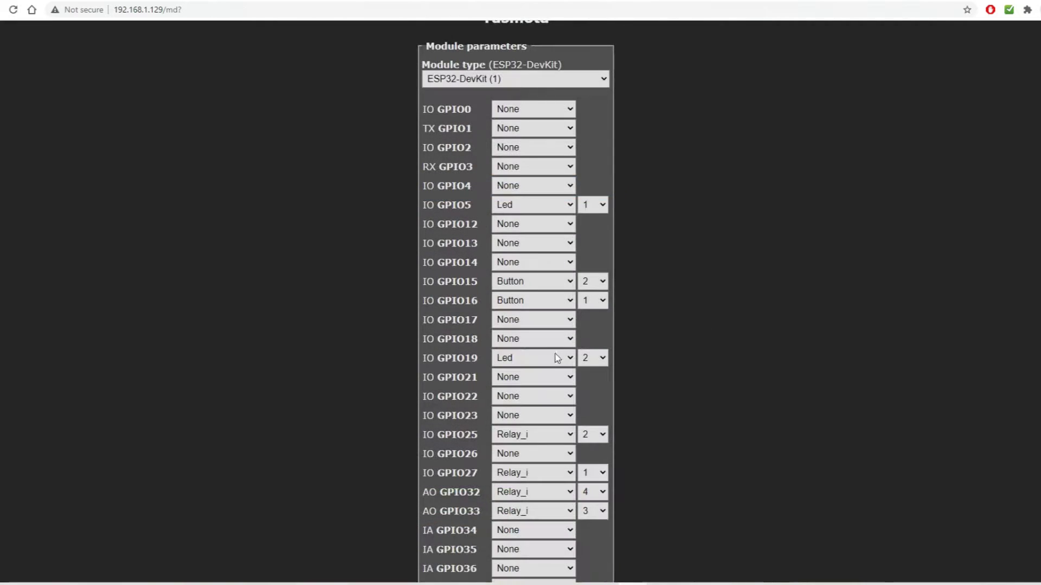
click(557, 358)
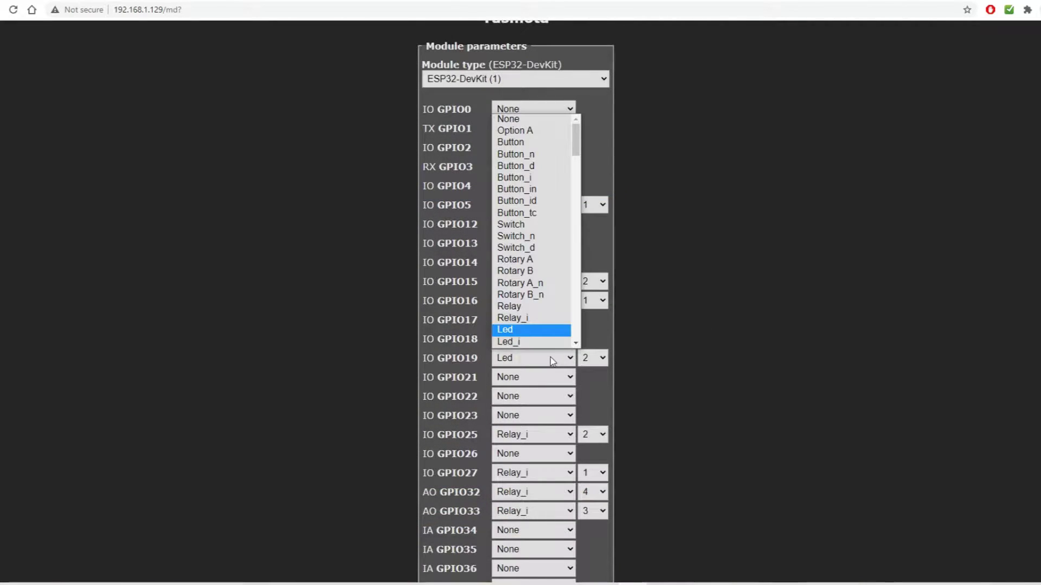
click(525, 148)
click(533, 282)
click(507, 512)
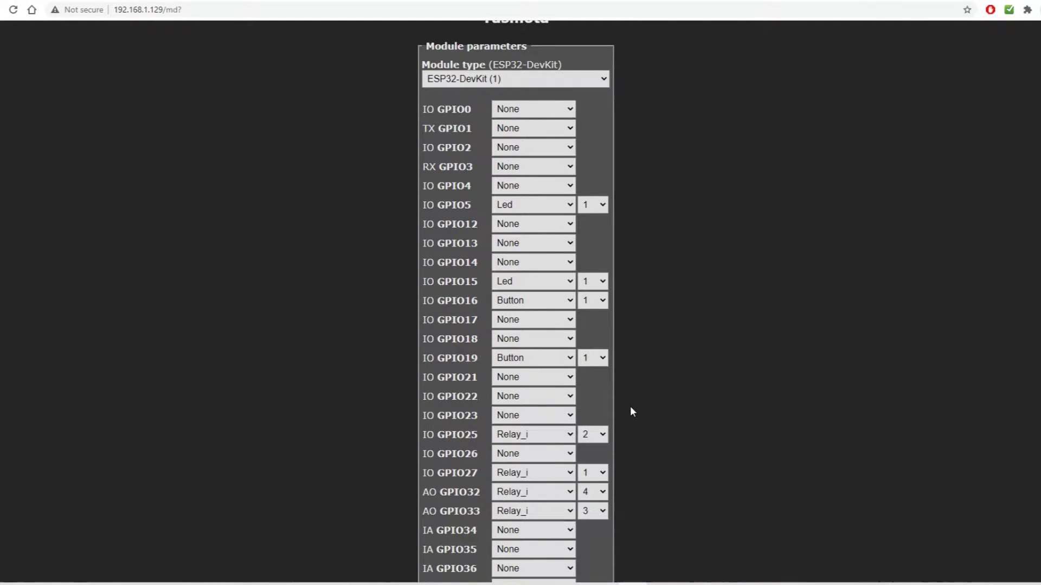
click(593, 281)
click(593, 307)
click(593, 358)
click(591, 384)
- Assign LedLink to GPIO26 and save the module configuration
scroll(653, 355, down, 2)
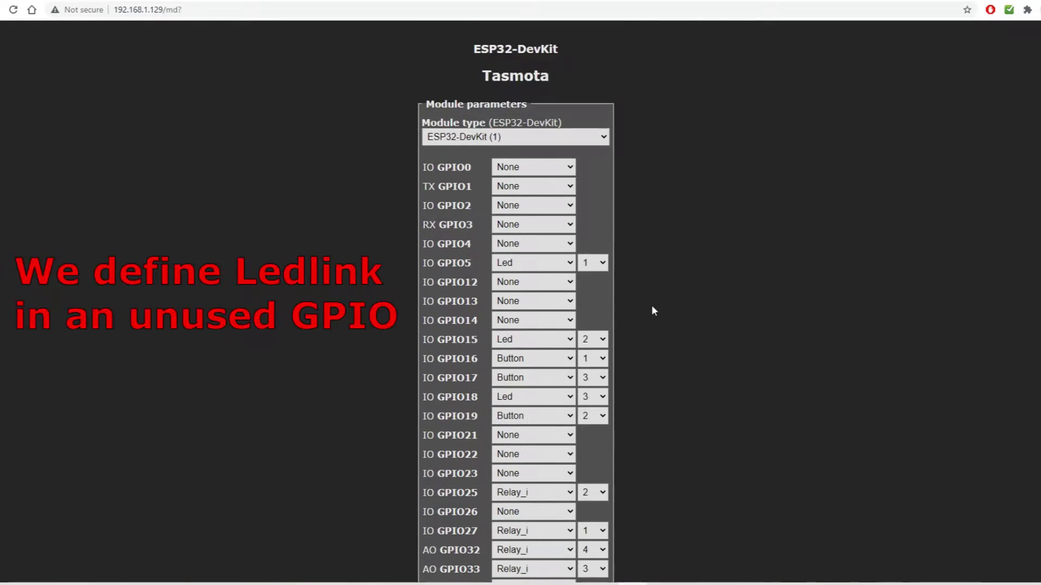
scroll(645, 330, down, 3)
click(532, 334)
scroll(545, 442, down, 5)
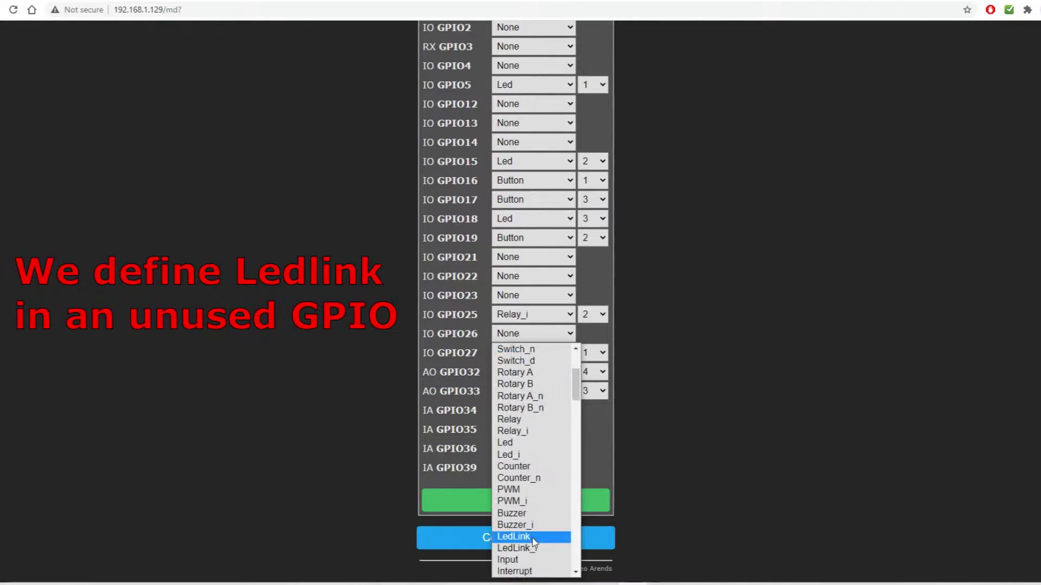
click(531, 532)
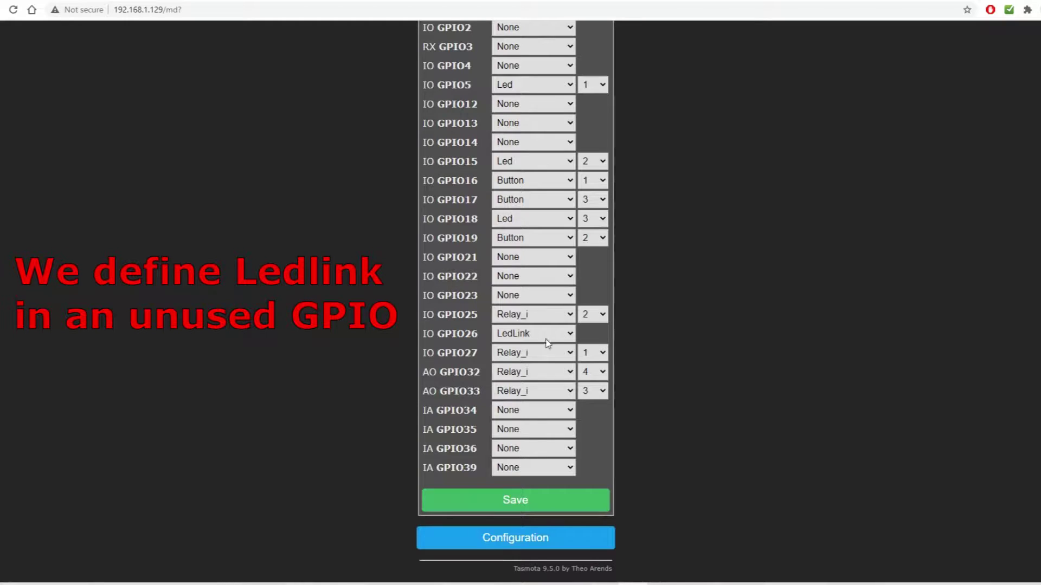
click(527, 499)
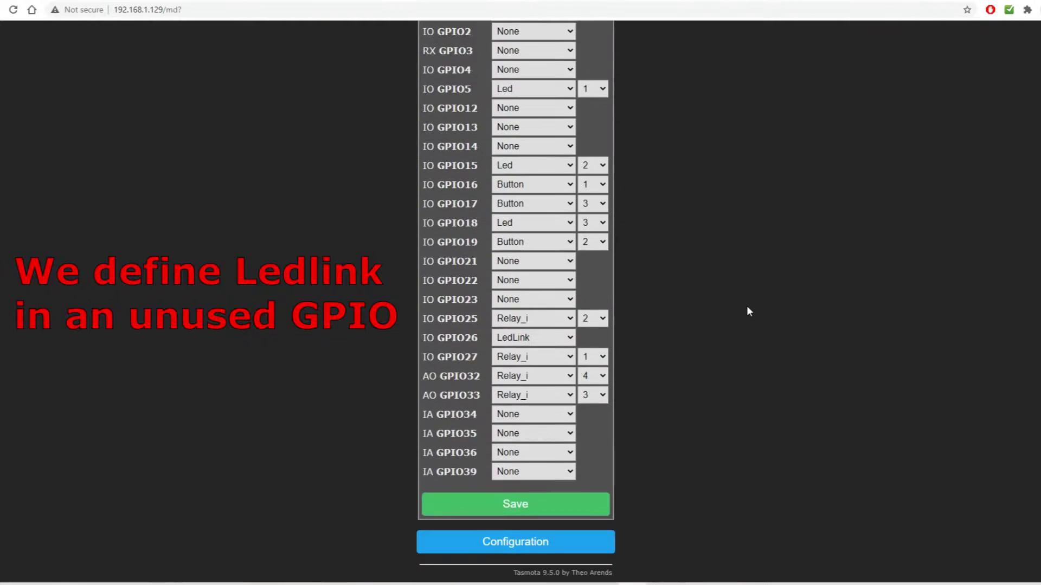
- Assign GPIO17 as Led 3 and GPIO18 as Button 3
click(532, 204)
click(511, 429)
click(594, 204)
click(588, 243)
click(532, 222)
click(534, 273)
click(593, 223)
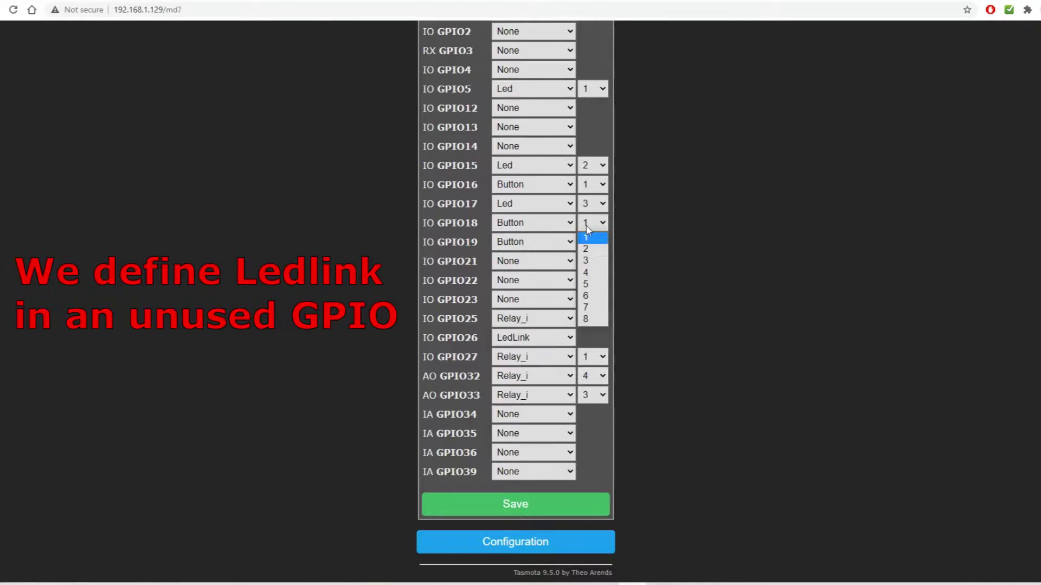
click(588, 262)
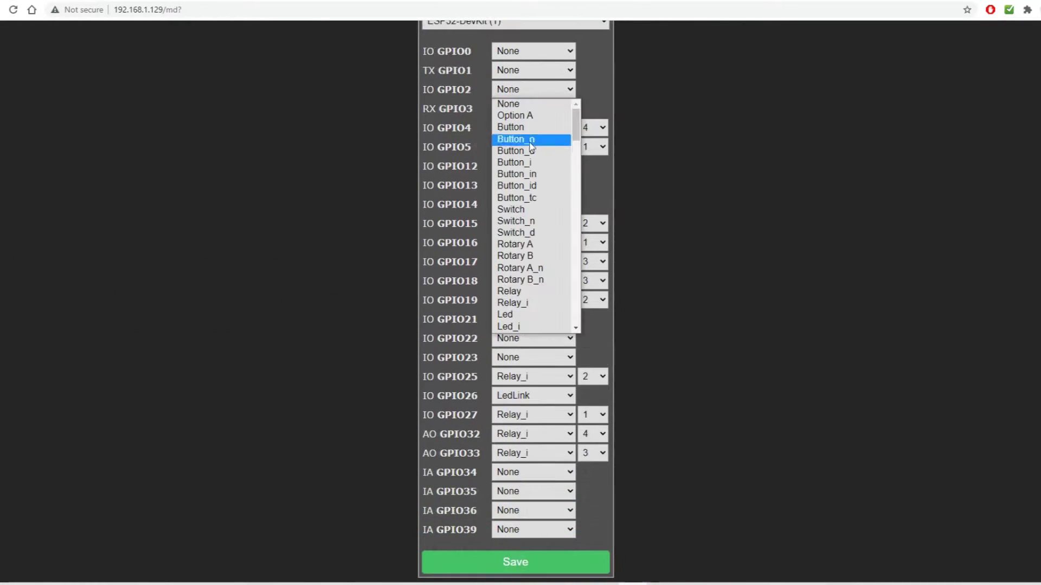
- Assign GPIO2 as a Led and GPIO4 as Button 4, then save
click(506, 314)
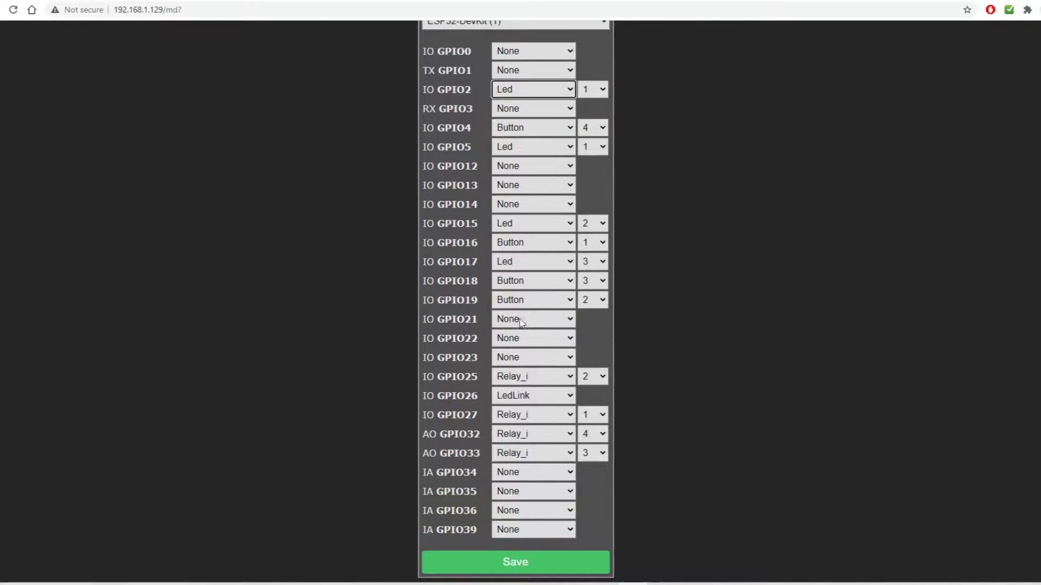
click(592, 89)
click(588, 140)
click(519, 565)
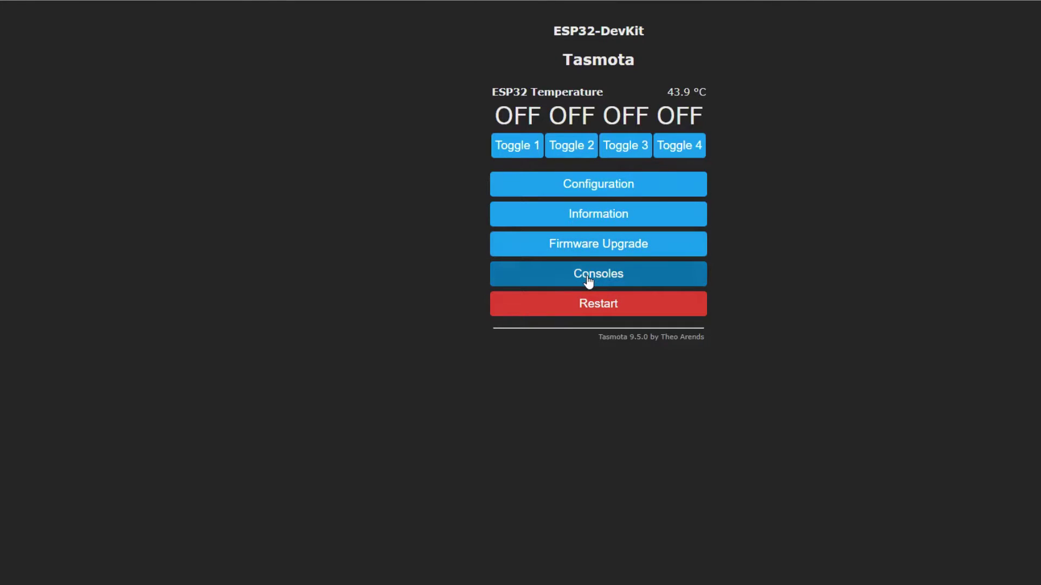
- In the Console, define interlock group 2,3,4 and switch interlock on with 'interlock 1'
click(585, 105)
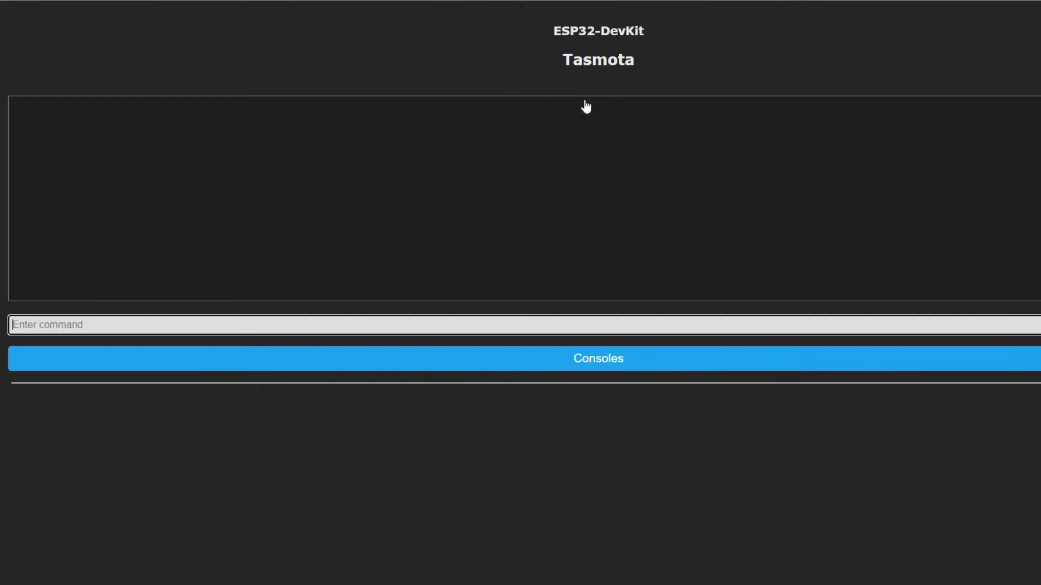
text(int)
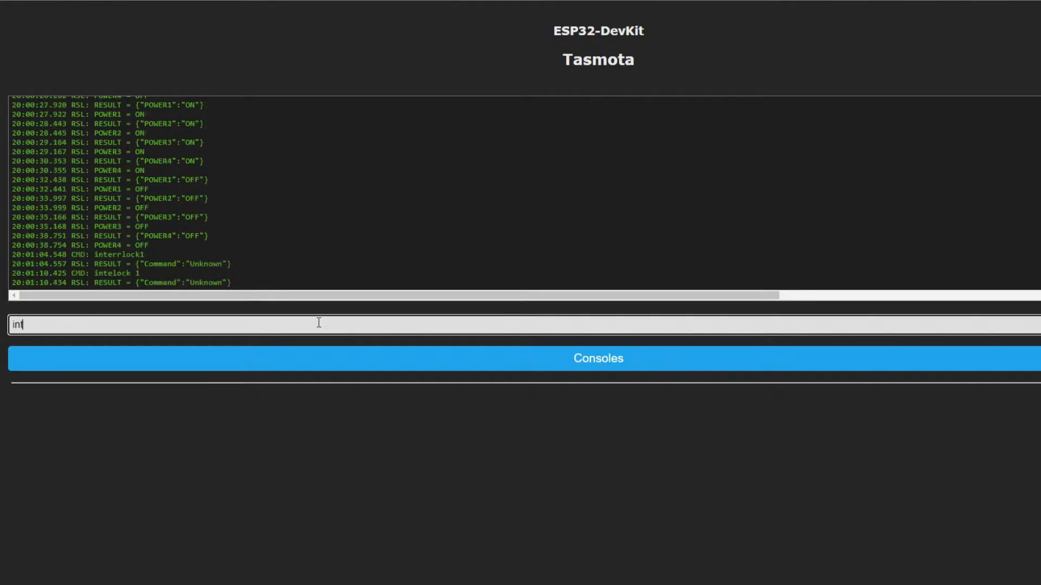
text(erlock 1 2,3,4)
key(Return)
text(interlock)
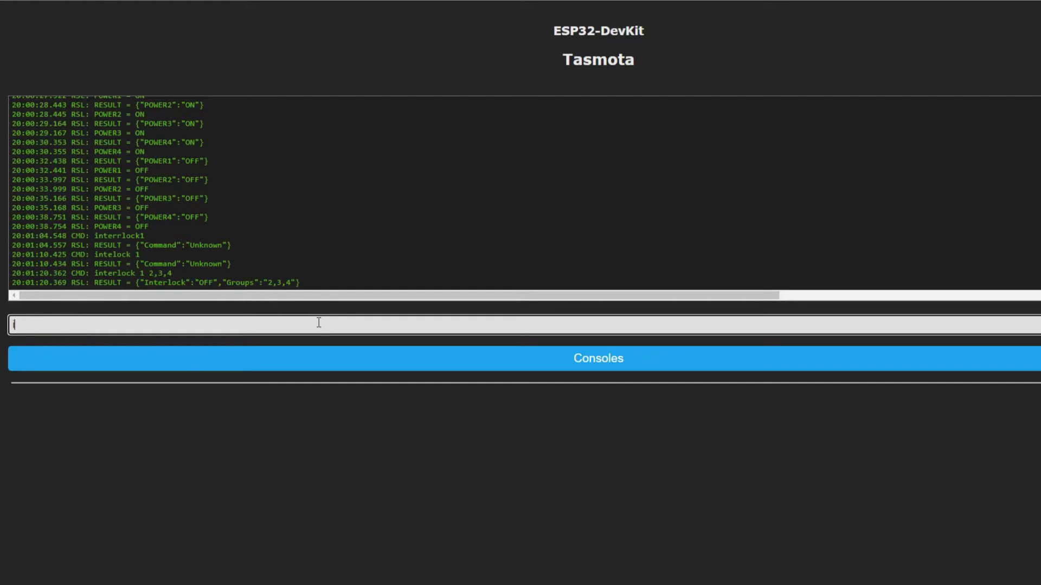
text( 1)
key(Return)
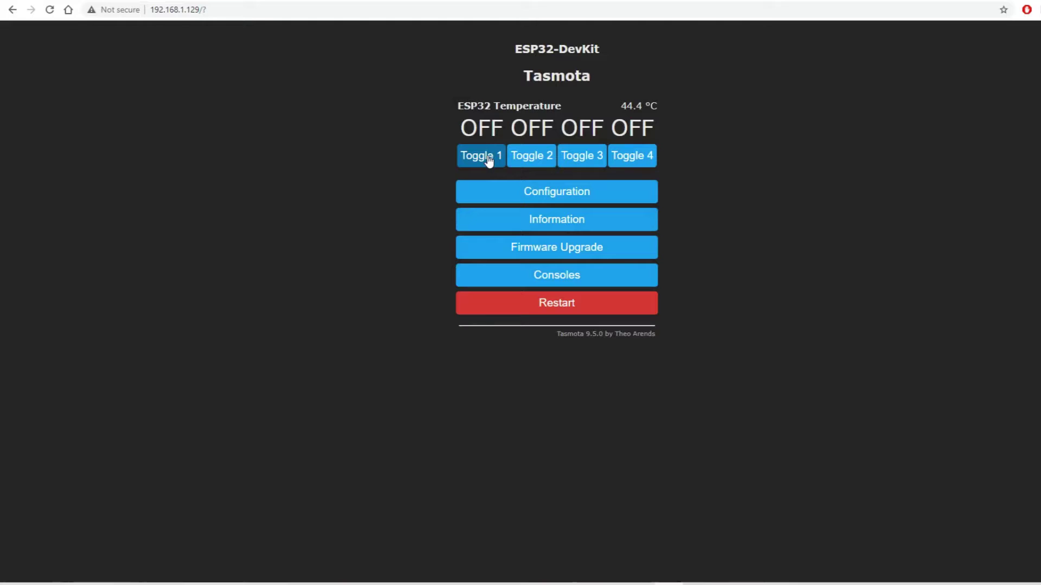
- Test the interlock by toggling relays 1, 2 and 3 on the main page
click(488, 157)
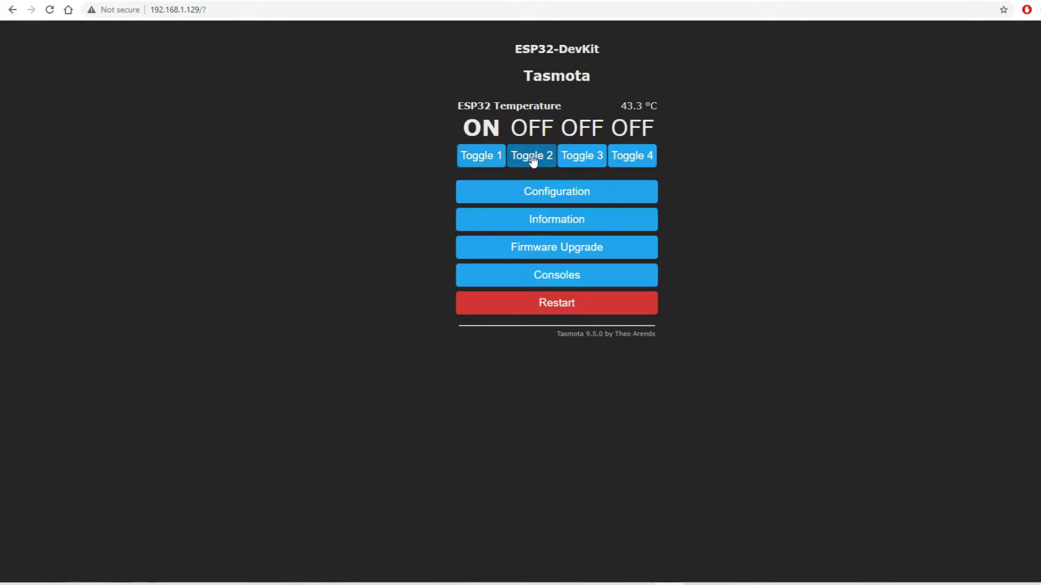
click(533, 158)
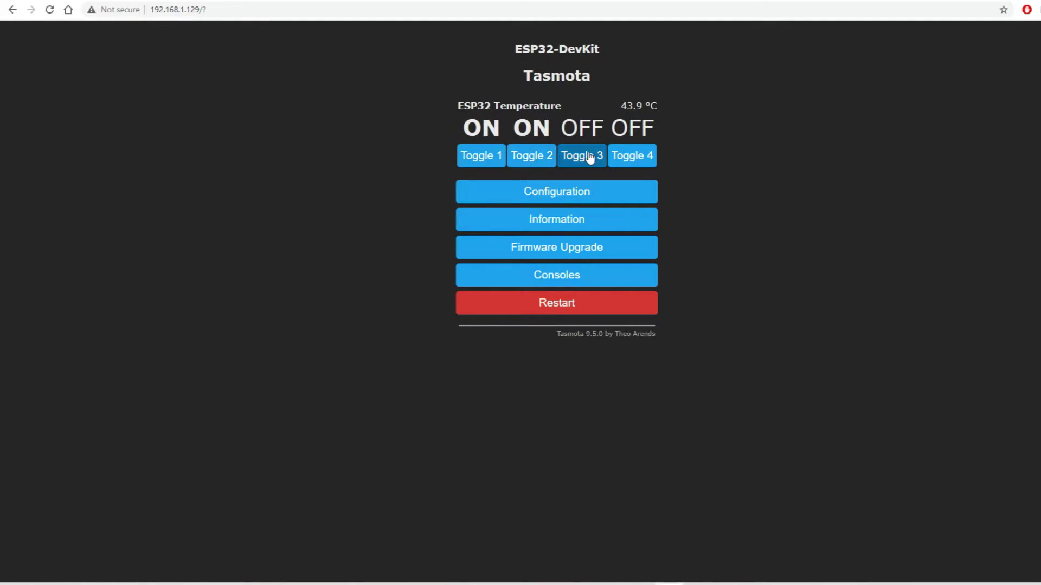
click(590, 158)
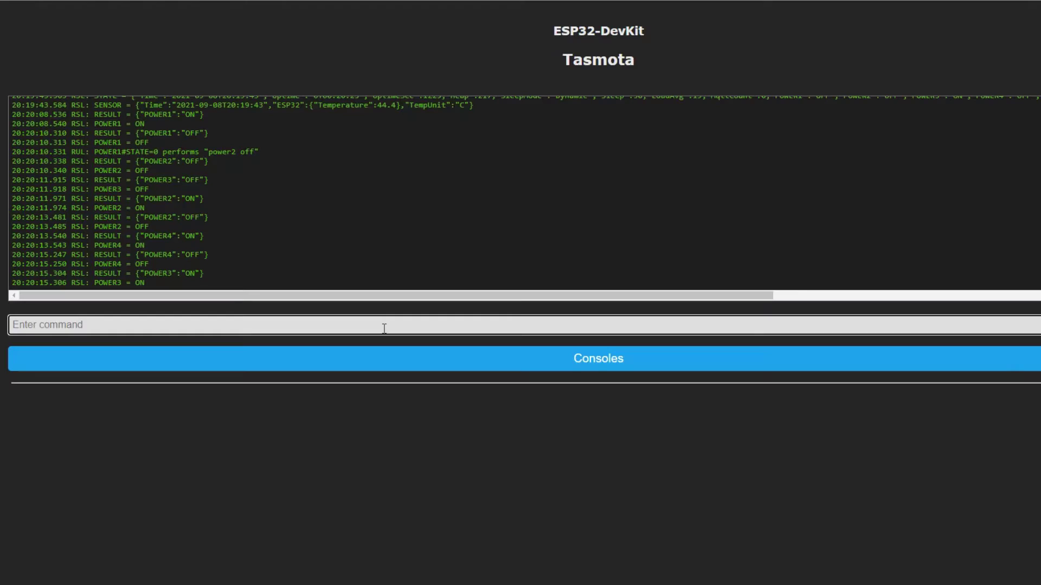
- Store and enable rule1 (power1 on turns power2 on), then add rule2 turning relays 2–4 off with power 1
text(rule1 on power1#state=1 d)
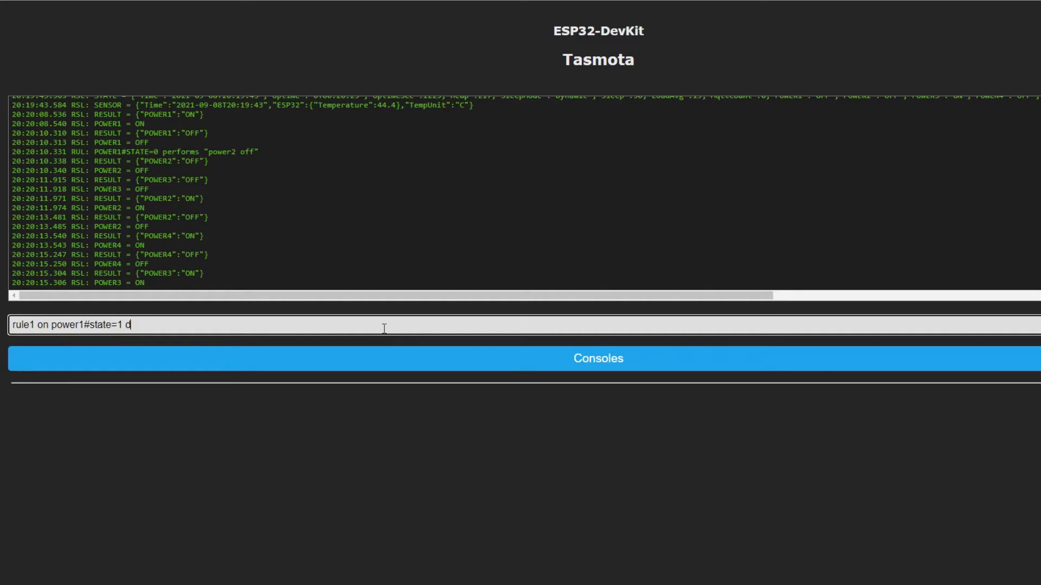
text(o power2 on endon)
key(Return)
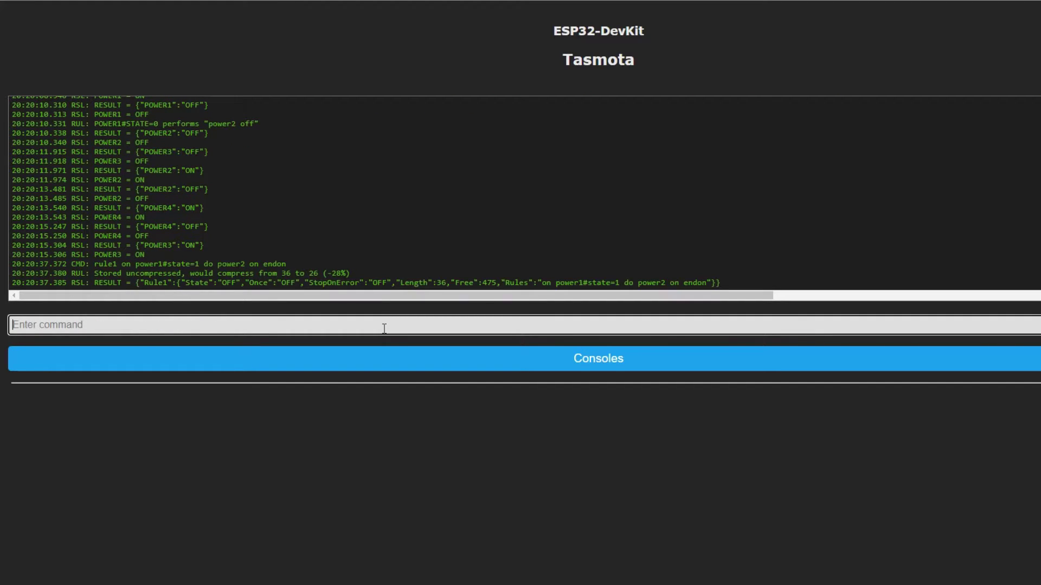
text(rule1 on)
key(Return)
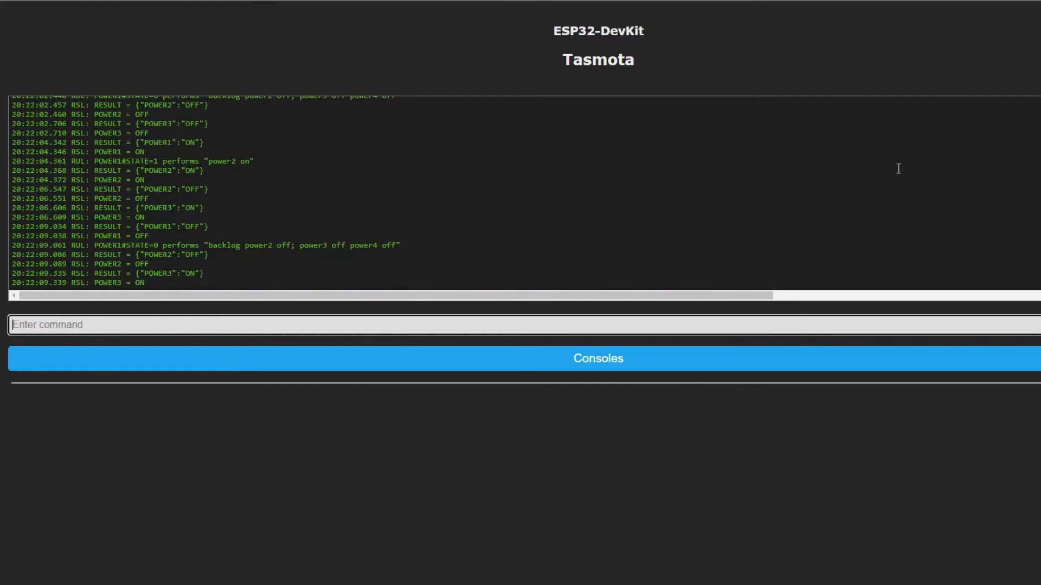
text(rule2)
text( on power1#state)
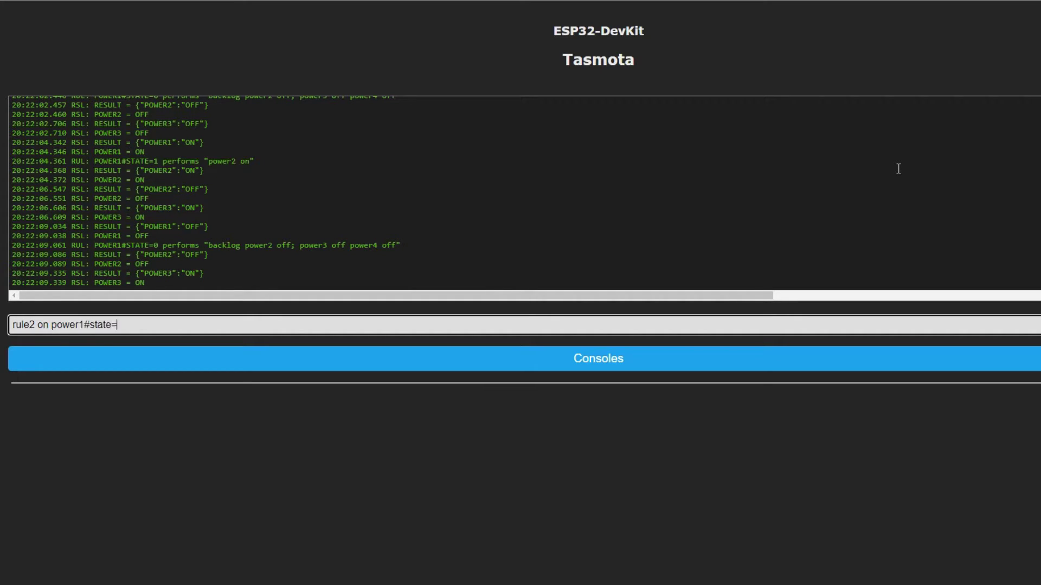
text(=0 do backgl)
text(og pw)
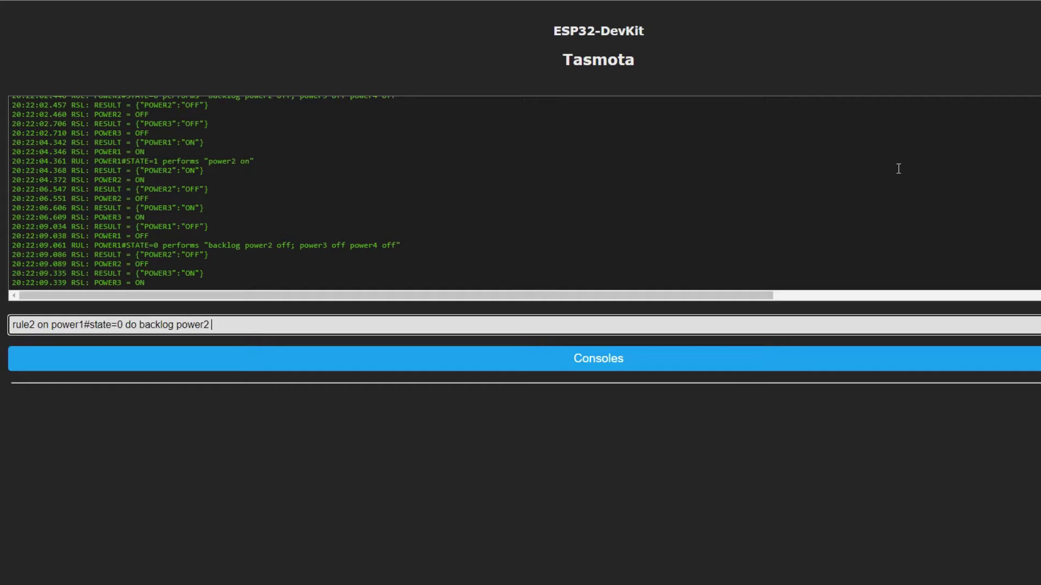
text(wer3 off)
text(; power)
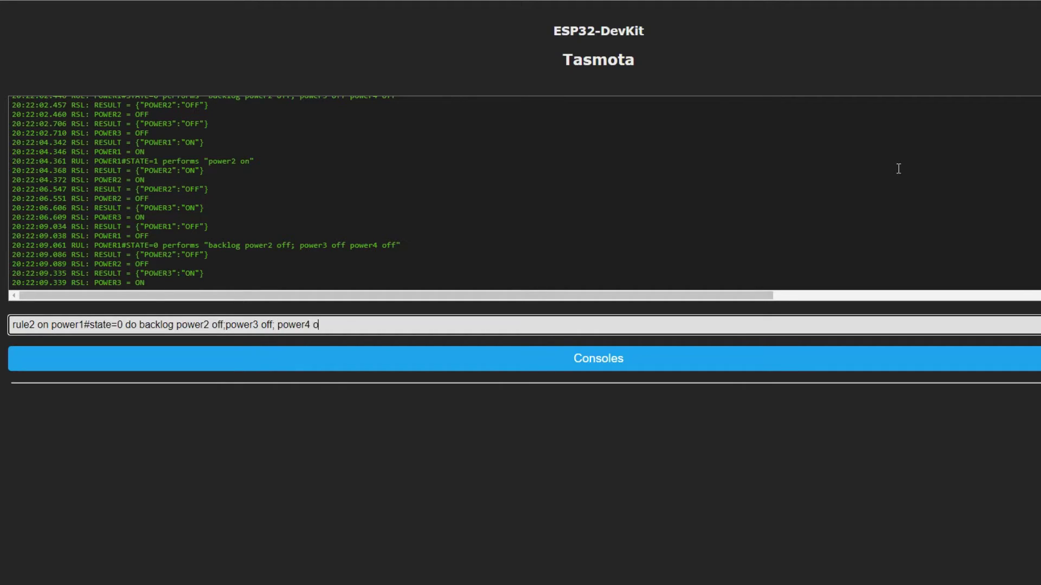
text(4 off endon)
key(Return)
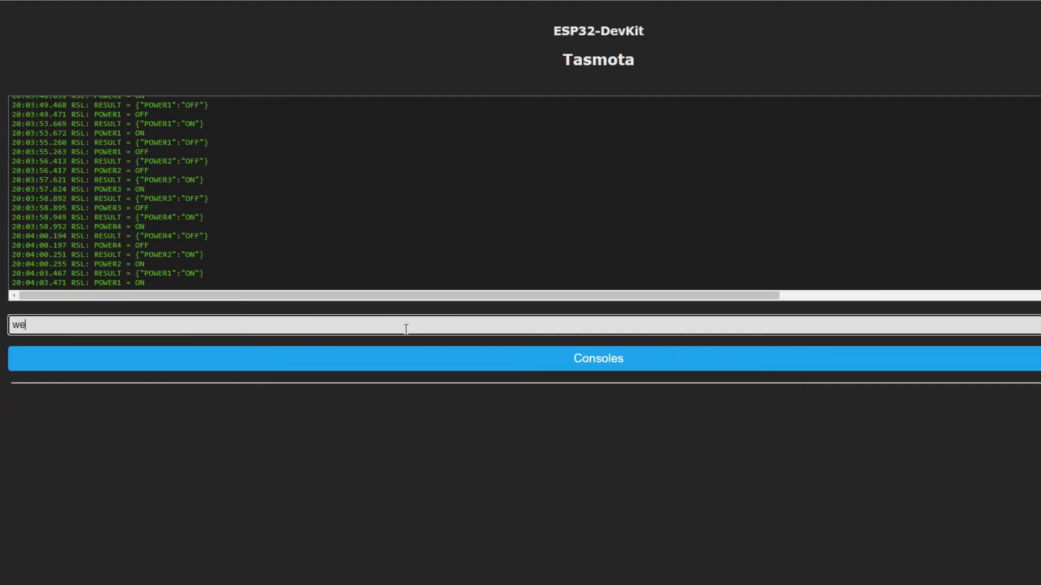
- Rename web buttons 1–4 to Power, Low, Medium and High with webbutton commands
text(bbutton1 Power)
key(Return)
text(webbutton2 Low)
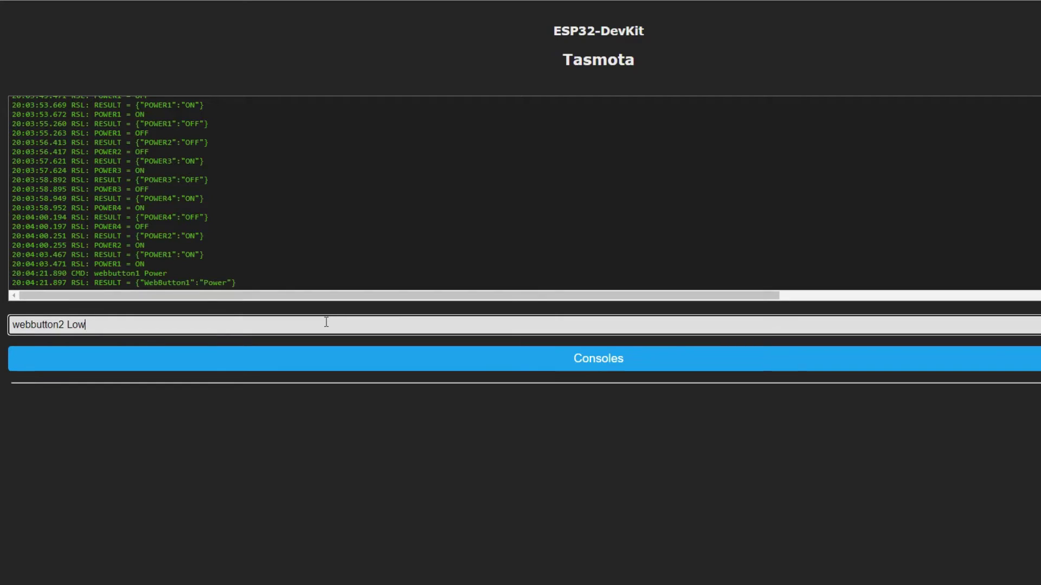
key(Return)
text(webbutton3 Medium)
key(Return)
text(Webbutton4 )
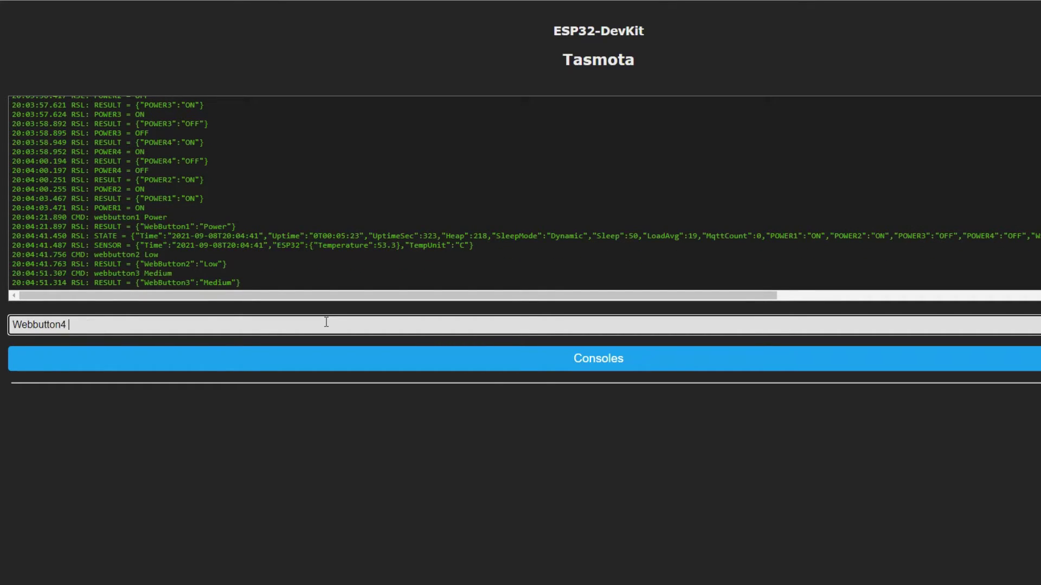
text(High)
key(Return)
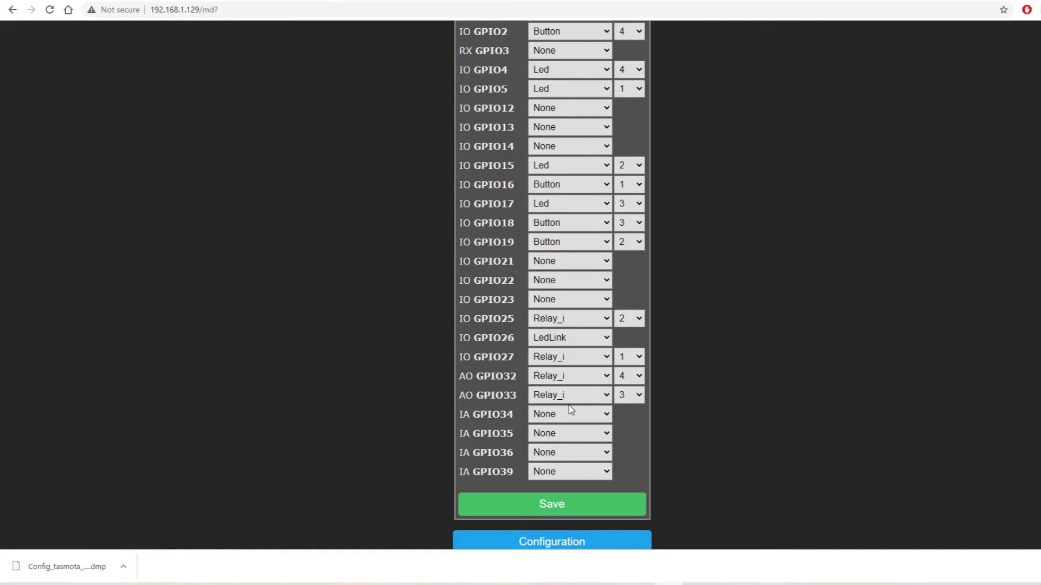
- Make GPIO32 a non-inverted Relay, renumber GPIO27 to relay 4 and GPIO25 to relay 3
click(581, 378)
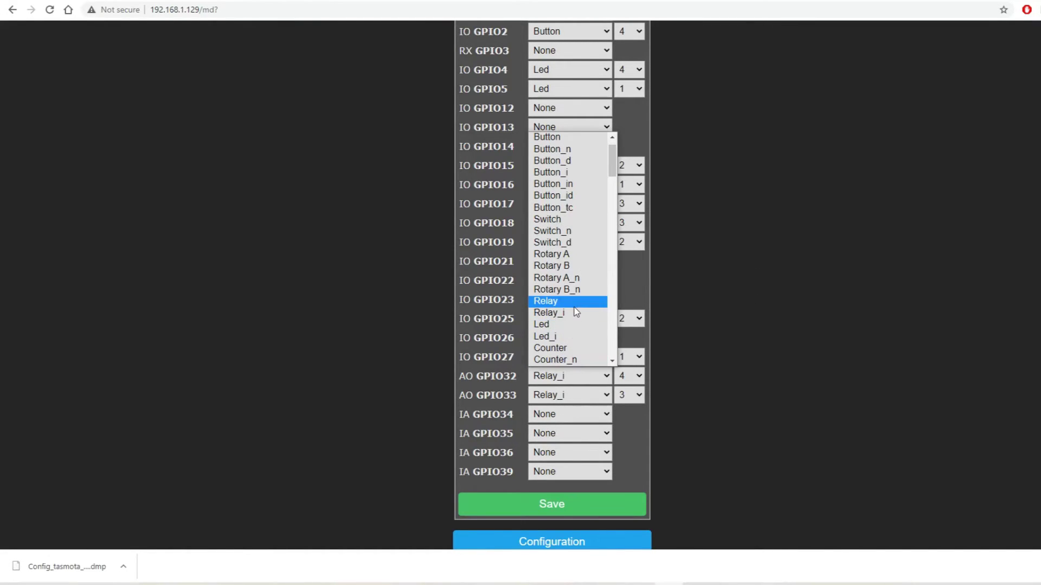
click(574, 302)
click(641, 360)
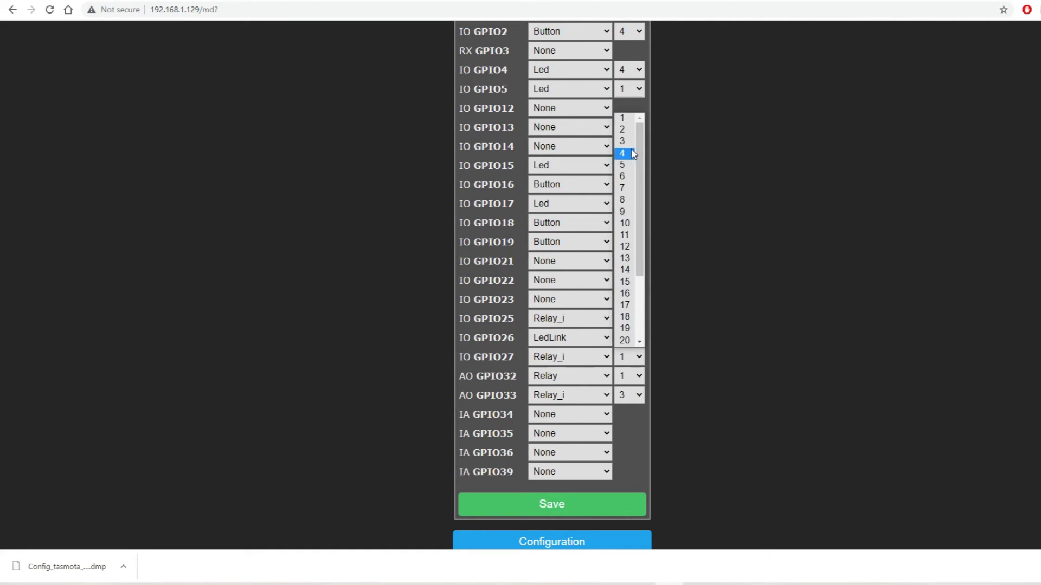
click(627, 152)
click(635, 318)
click(623, 357)
click(629, 395)
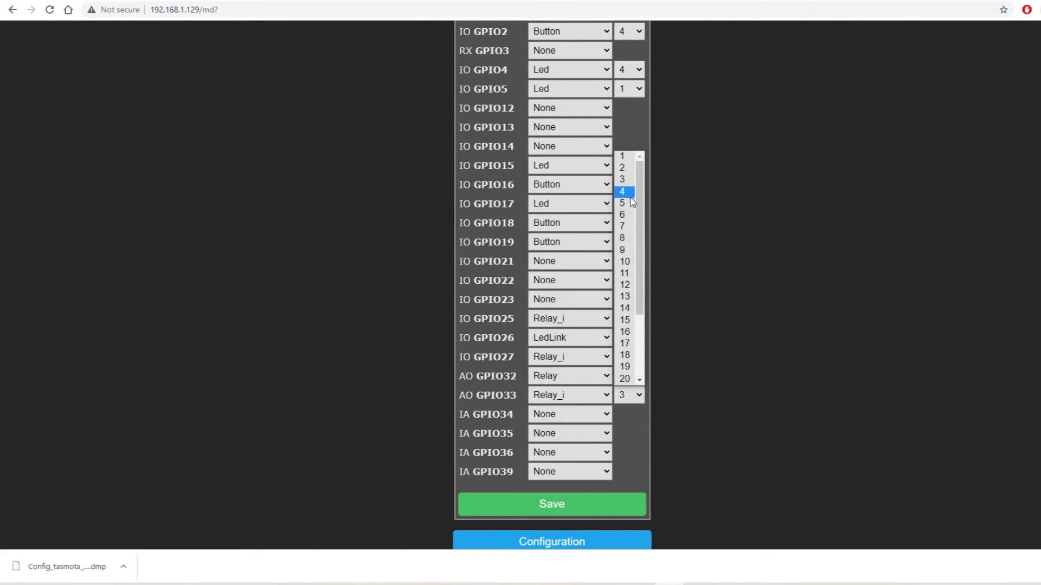